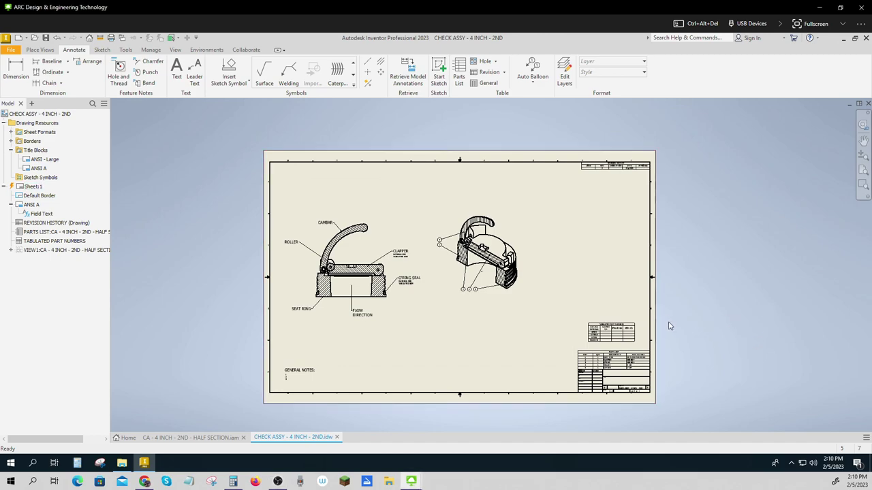
Frame the section view and dismiss its context options without changing anything
{"action": "scroll", "coordinate": [478, 262], "scroll_direction": "up", "scroll_amount": 5}
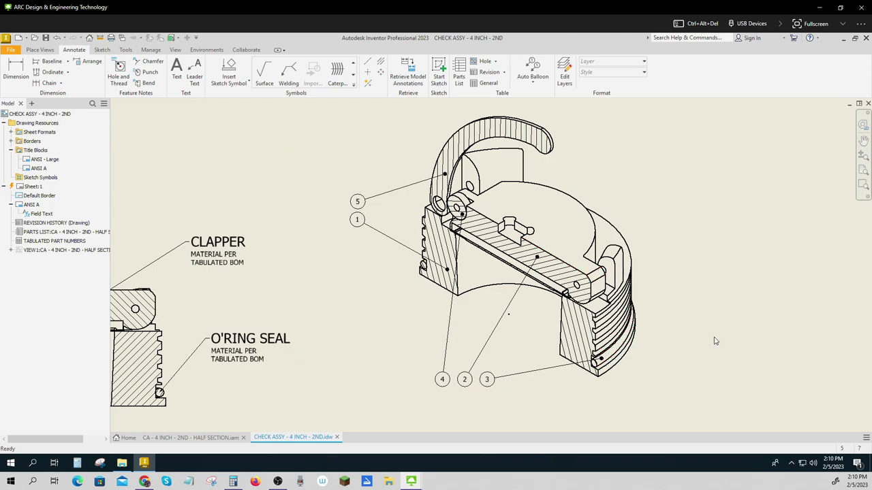
{"action": "scroll", "coordinate": [714, 339], "scroll_direction": "up", "scroll_amount": 3}
{"action": "scroll", "coordinate": [714, 338], "scroll_direction": "down", "scroll_amount": 8}
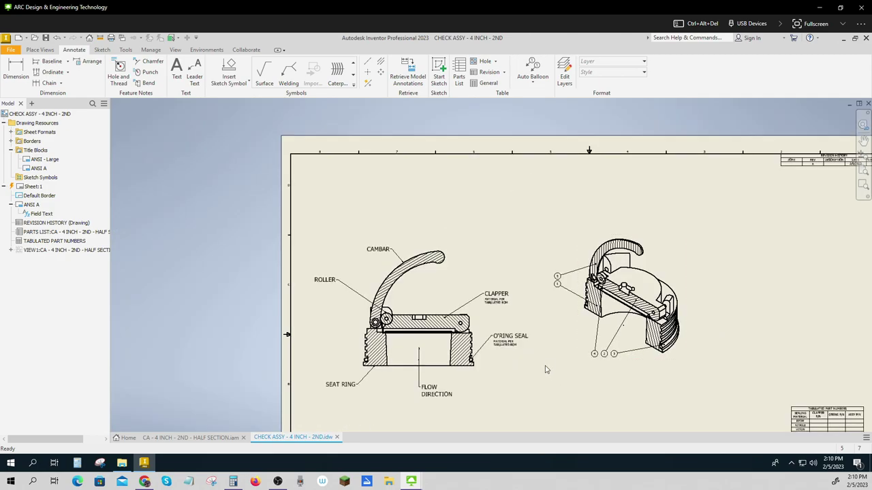
{"action": "middle_click_drag", "start_coordinate": [547, 370], "coordinate": [560, 343]}
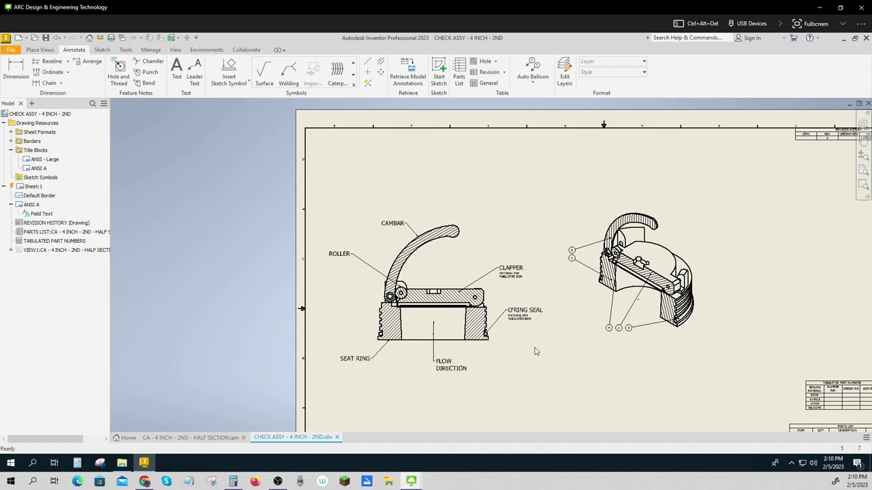
{"action": "right_click", "coordinate": [450, 168]}
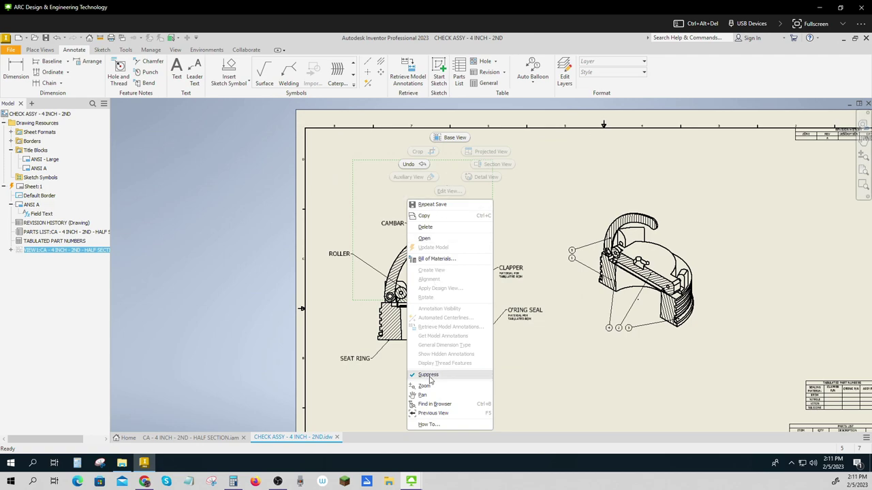
{"action": "left_click", "coordinate": [368, 407]}
{"action": "left_click", "coordinate": [532, 393]}
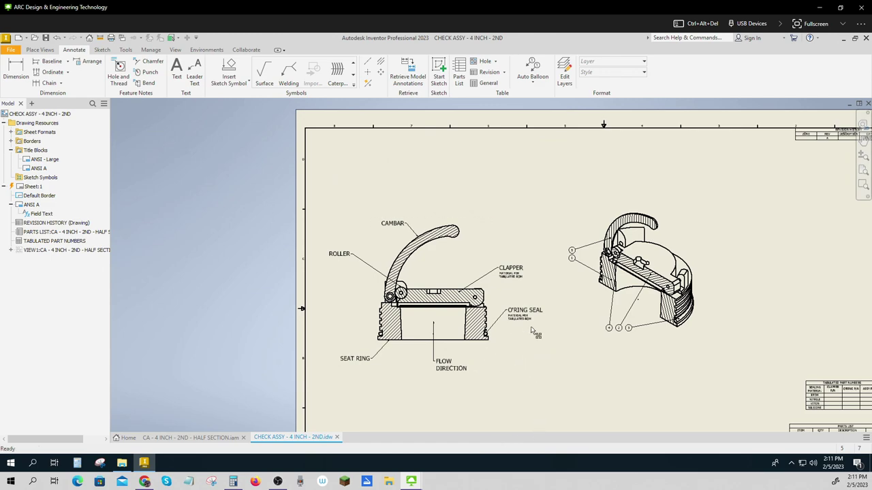
Navigate the sheet to bring balloons 5 and 1 into view
{"action": "scroll", "coordinate": [549, 295], "scroll_direction": "up", "scroll_amount": 5}
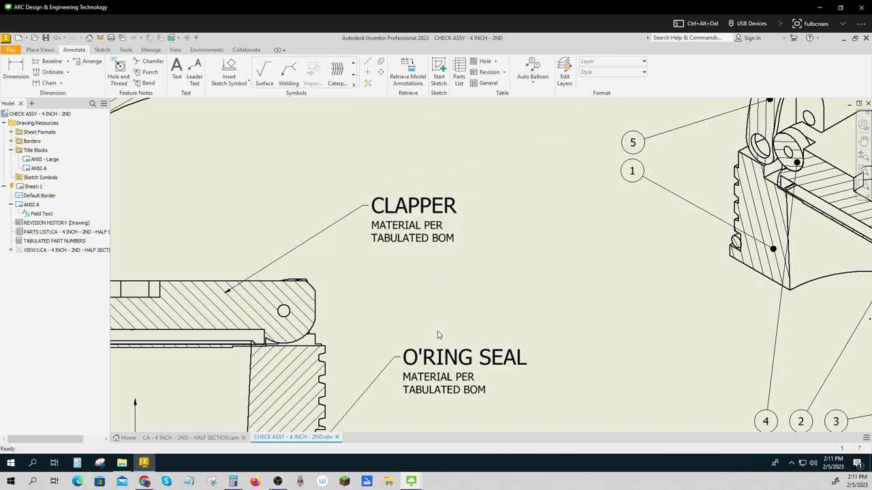
{"action": "left_click", "coordinate": [439, 379]}
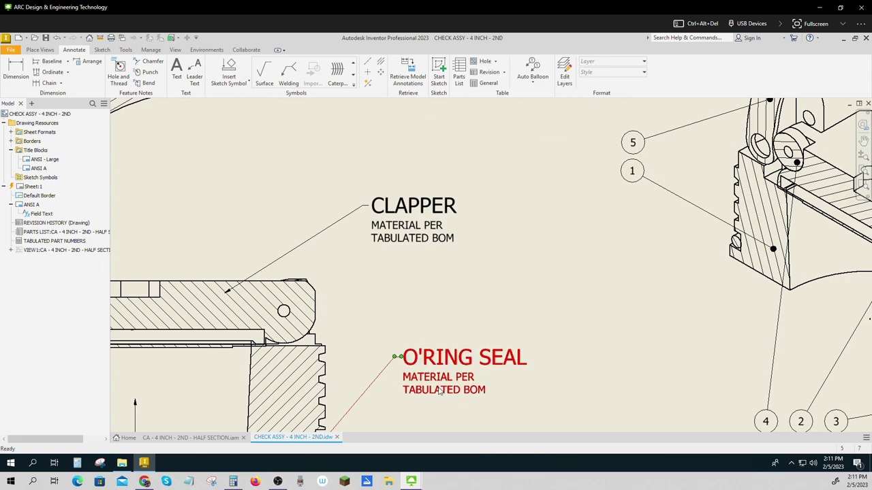
{"action": "scroll", "coordinate": [442, 385], "scroll_direction": "down", "scroll_amount": 3}
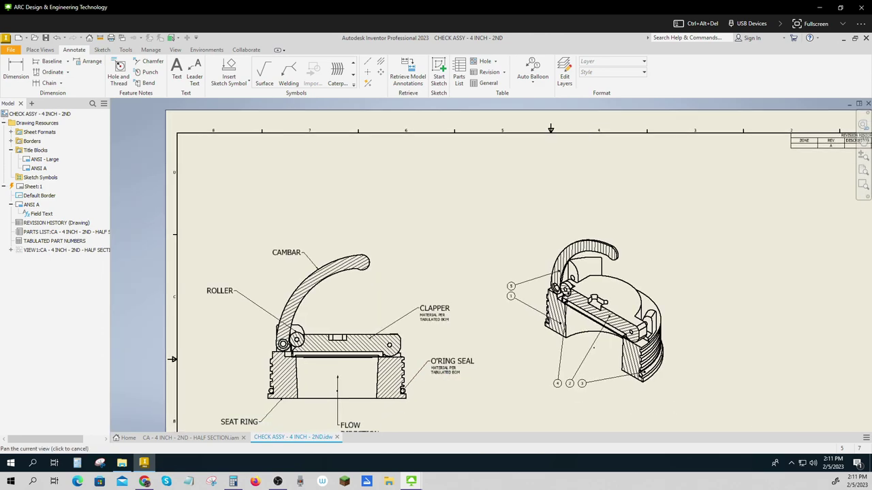
{"action": "left_click", "coordinate": [372, 349]}
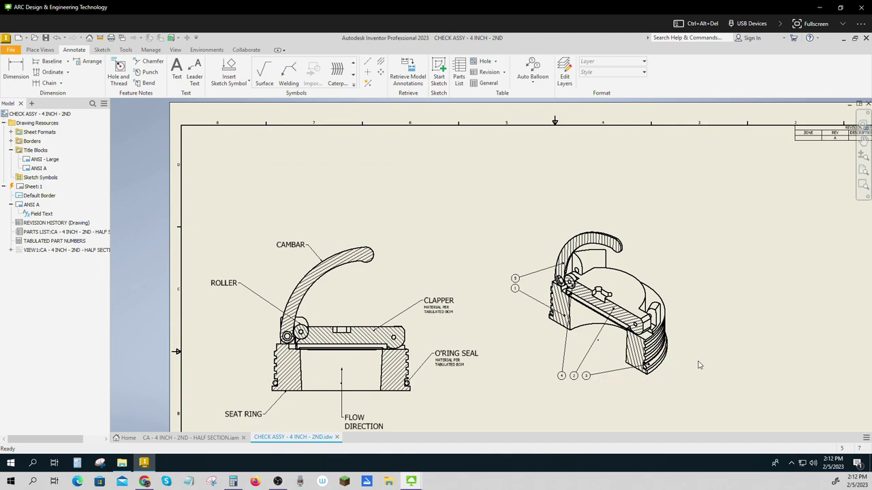
{"action": "scroll", "coordinate": [699, 365], "scroll_direction": "up", "scroll_amount": 3}
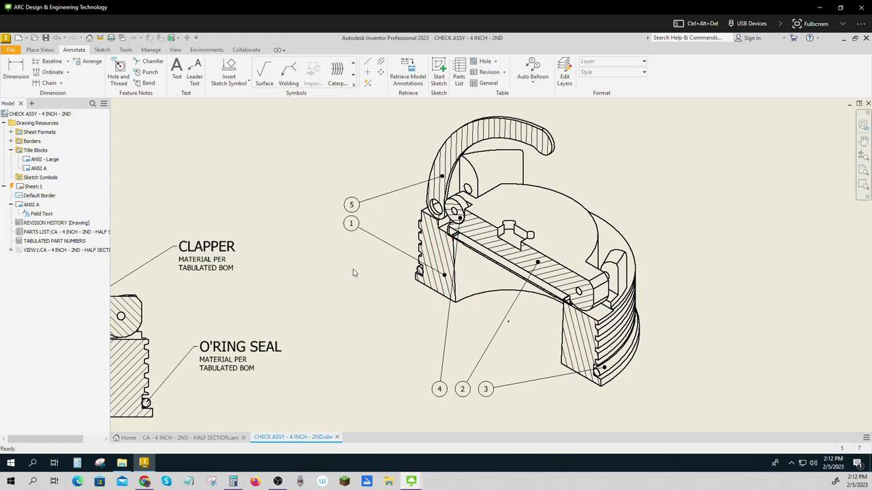
{"action": "scroll", "coordinate": [352, 272], "scroll_direction": "up", "scroll_amount": 3}
{"action": "scroll", "coordinate": [360, 284], "scroll_direction": "down", "scroll_amount": 4}
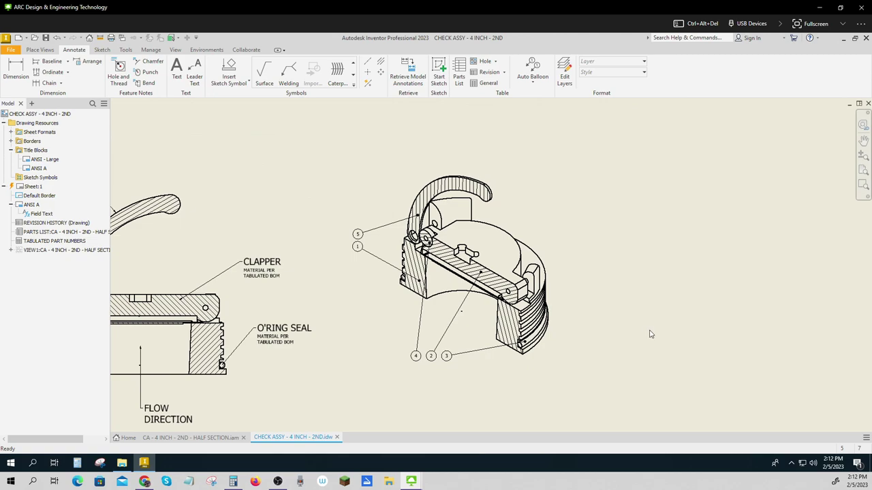
{"action": "scroll", "coordinate": [651, 335], "scroll_direction": "up", "scroll_amount": 3}
{"action": "middle_click_drag", "start_coordinate": [574, 352], "coordinate": [757, 365]}
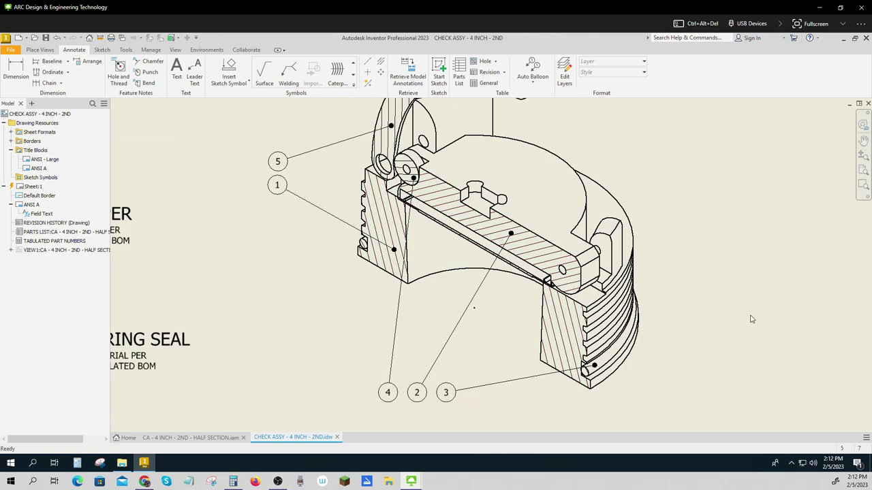
{"action": "scroll", "coordinate": [752, 319], "scroll_direction": "up", "scroll_amount": 3}
{"action": "scroll", "coordinate": [751, 319], "scroll_direction": "down", "scroll_amount": 8}
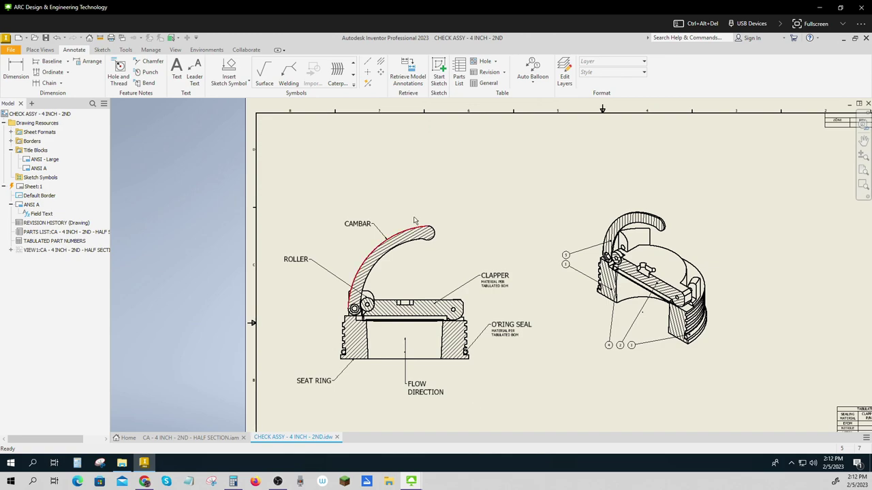
Abandon two trial dimensions: a 6.10 on the seat ring and one on the isometric view
{"action": "left_click", "coordinate": [16, 68]}
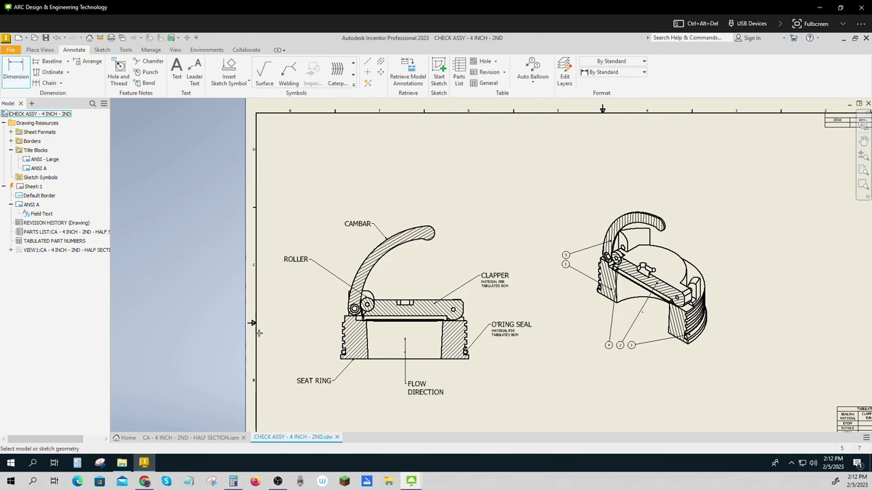
{"action": "left_click", "coordinate": [342, 359]}
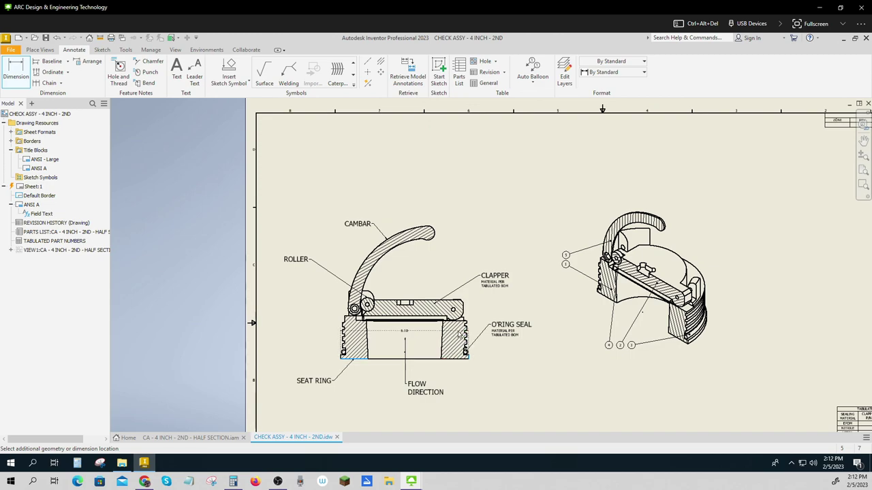
{"action": "scroll", "coordinate": [458, 333], "scroll_direction": "down", "scroll_amount": 5}
{"action": "scroll", "coordinate": [458, 333], "scroll_direction": "up", "scroll_amount": 6}
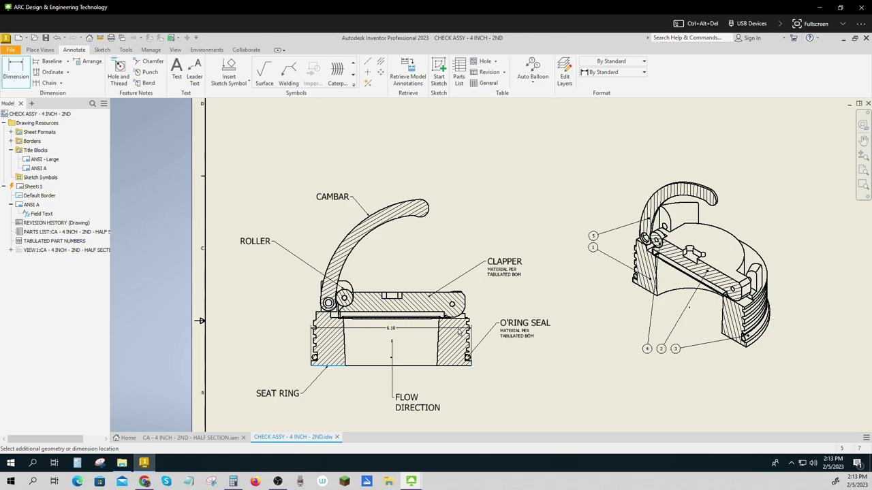
{"action": "key", "text": "Escape"}
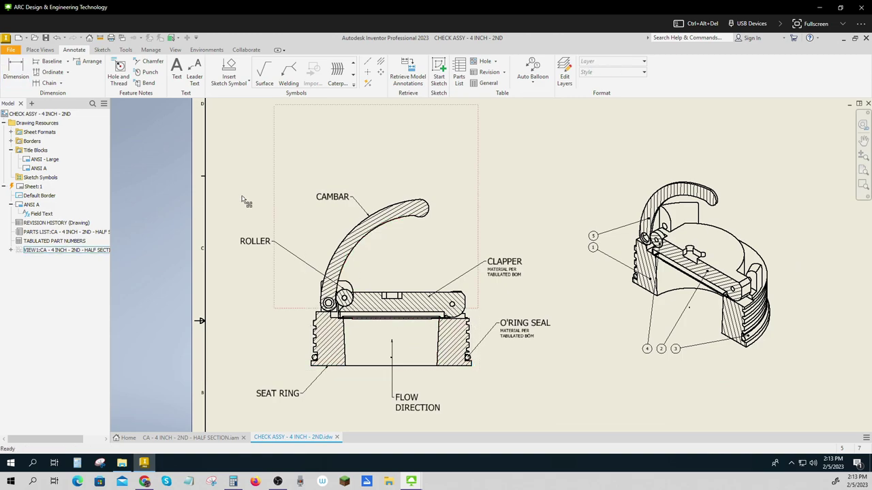
{"action": "left_click", "coordinate": [13, 71]}
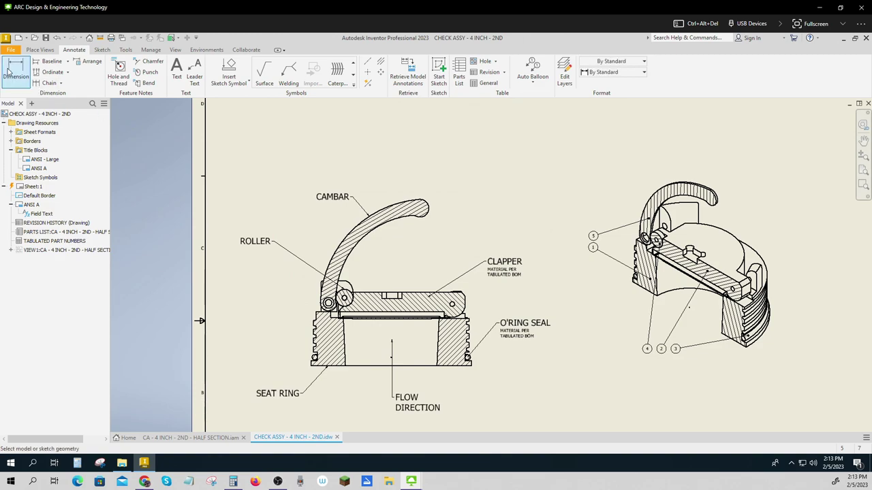
{"action": "left_click", "coordinate": [761, 349]}
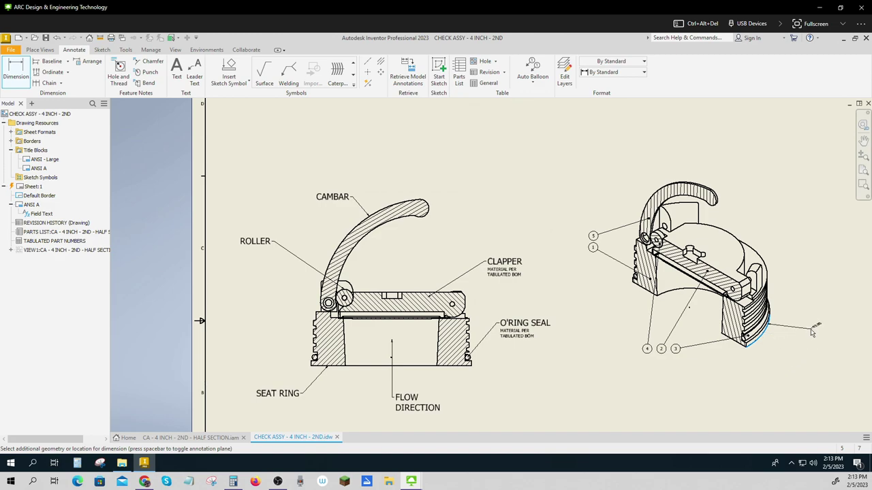
{"action": "key", "text": "Escape"}
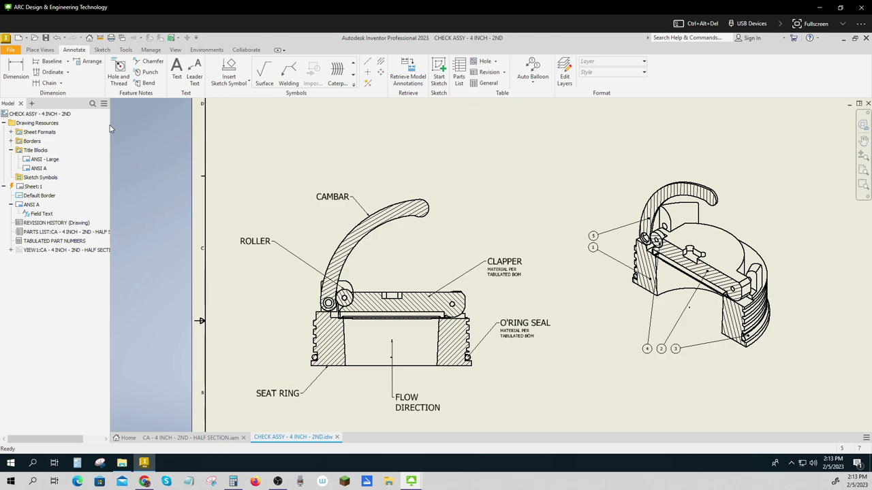
Dimension the seat ring's top-to-bottom height, placed at its left, as reference (2.06)
{"action": "left_click", "coordinate": [16, 69]}
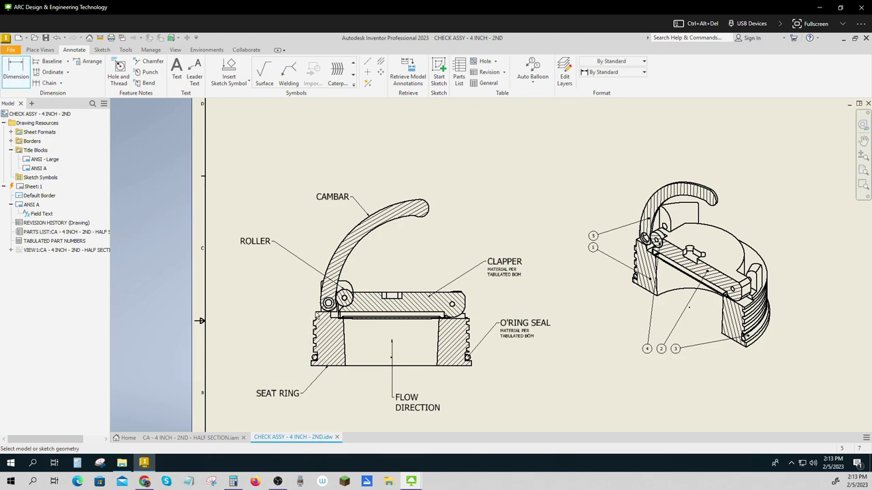
{"action": "left_click", "coordinate": [317, 313]}
{"action": "left_click", "coordinate": [314, 366]}
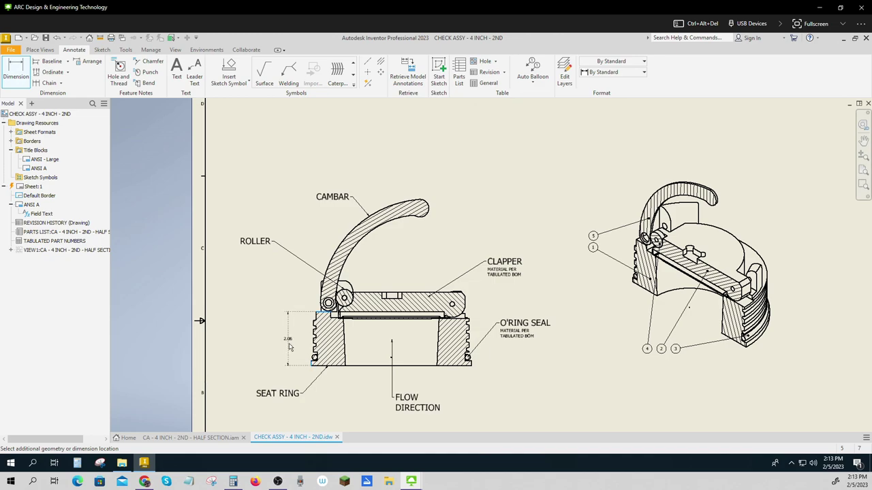
{"action": "left_click", "coordinate": [289, 347]}
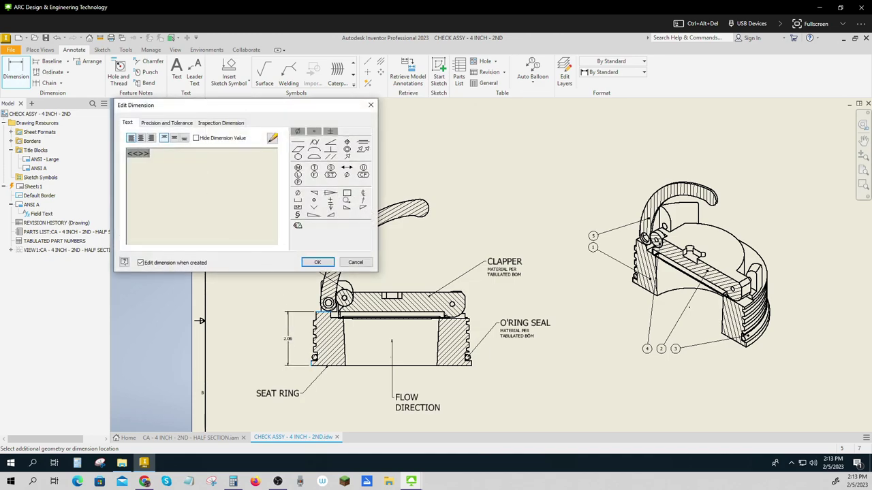
{"action": "type", "text": ")"}
{"action": "type", "text": "("}
{"action": "left_click", "coordinate": [317, 263]}
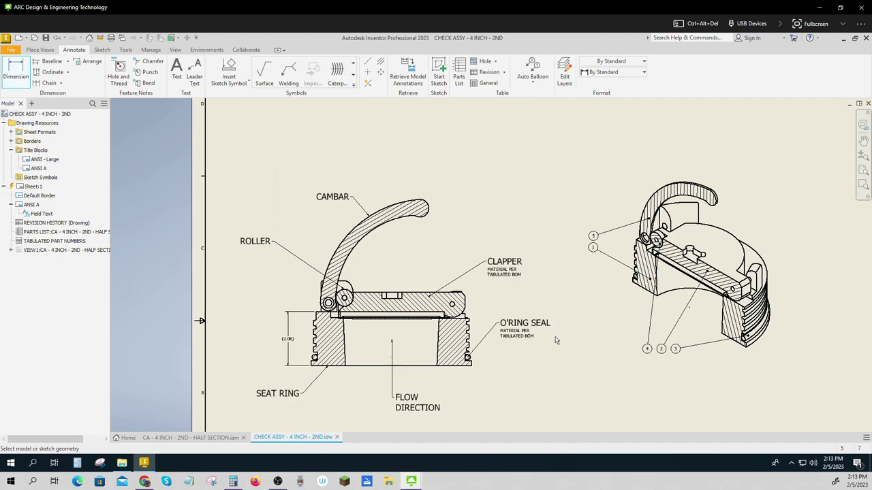
{"action": "scroll", "coordinate": [559, 340], "scroll_direction": "up", "scroll_amount": 3}
{"action": "scroll", "coordinate": [560, 344], "scroll_direction": "up", "scroll_amount": 3}
{"action": "scroll", "coordinate": [560, 350], "scroll_direction": "down", "scroll_amount": 8}
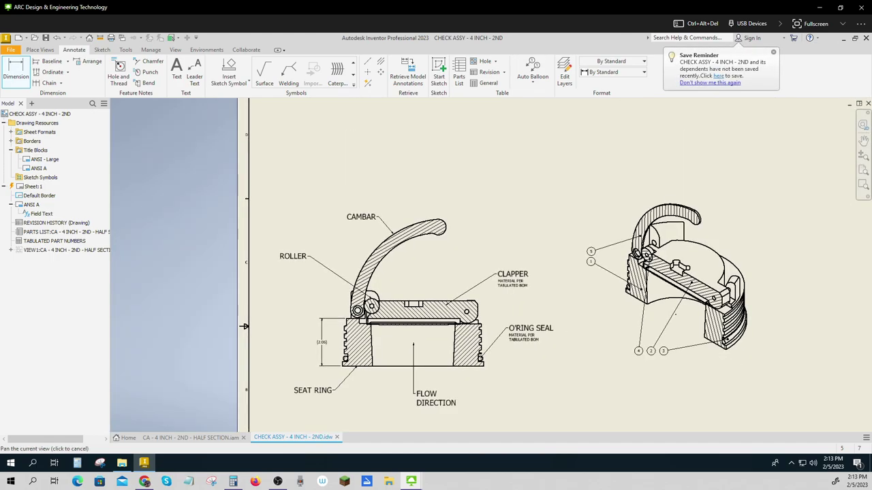
{"action": "middle_click_drag", "start_coordinate": [561, 350], "coordinate": [637, 197]}
{"action": "middle_click_drag", "start_coordinate": [461, 411], "coordinate": [462, 409]}
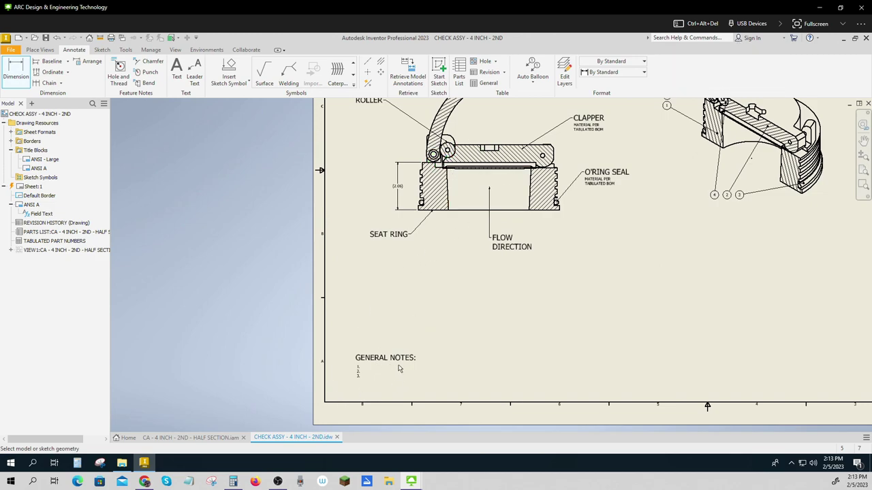
{"action": "scroll", "coordinate": [400, 368], "scroll_direction": "up", "scroll_amount": 2}
{"action": "middle_click_drag", "start_coordinate": [763, 126], "coordinate": [548, 252]}
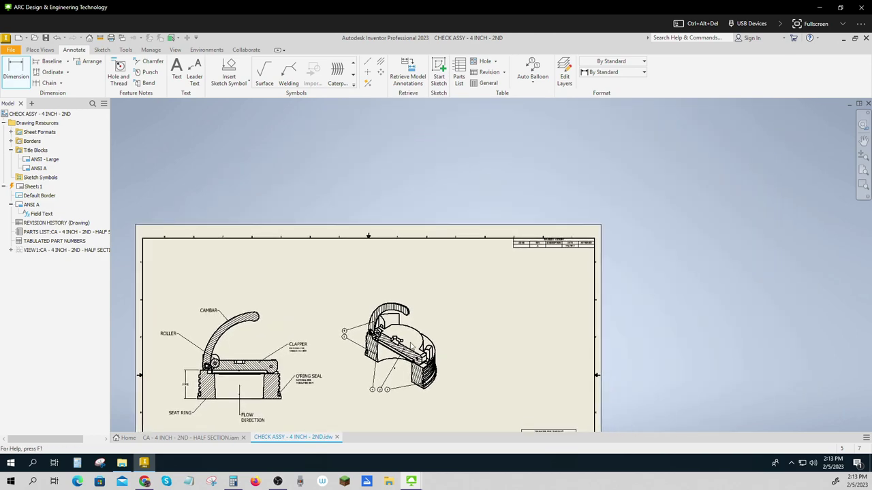
{"action": "middle_click_drag", "start_coordinate": [525, 302], "coordinate": [535, 173]}
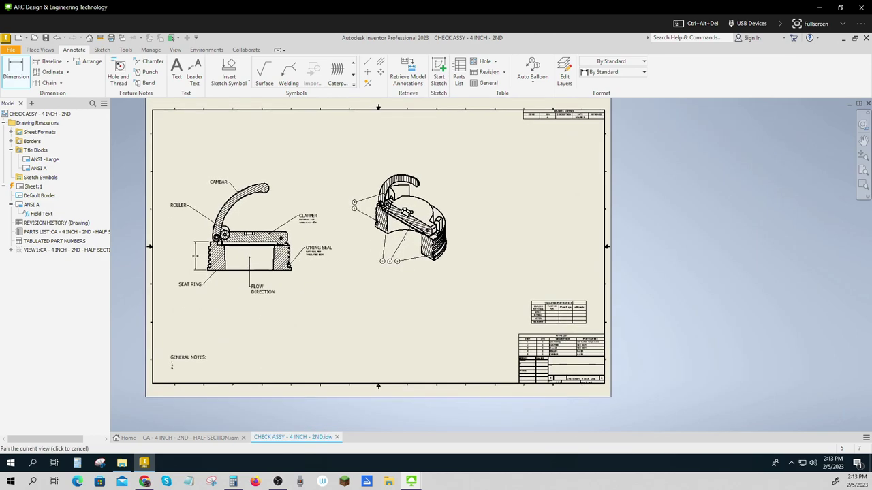
{"action": "left_click", "coordinate": [508, 377]}
{"action": "left_click", "coordinate": [508, 376]}
{"action": "scroll", "coordinate": [538, 351], "scroll_direction": "down", "scroll_amount": 5}
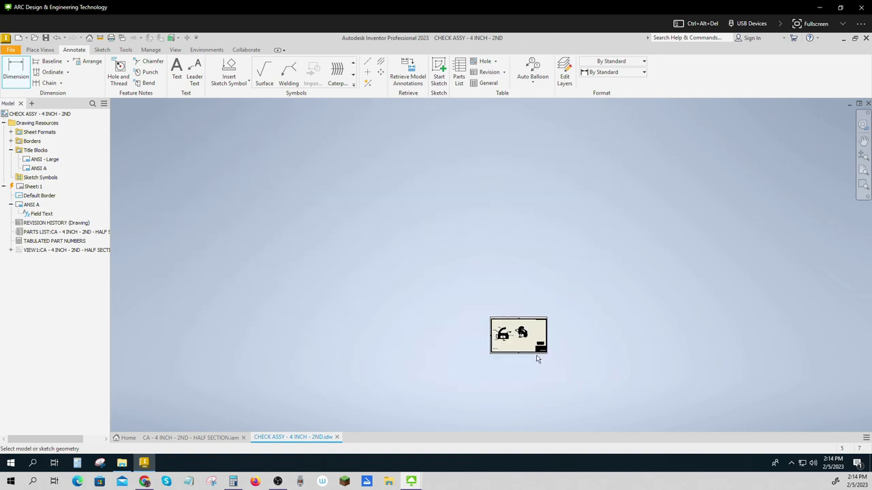
{"action": "scroll", "coordinate": [536, 353], "scroll_direction": "up", "scroll_amount": 5}
{"action": "scroll", "coordinate": [538, 272], "scroll_direction": "up", "scroll_amount": 3}
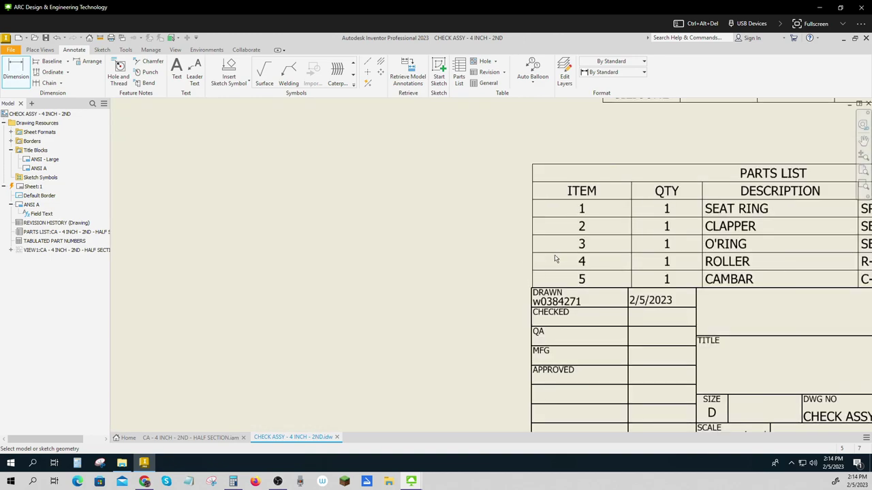
{"action": "middle_click_drag", "start_coordinate": [556, 259], "coordinate": [377, 291]}
{"action": "left_click", "coordinate": [413, 307]}
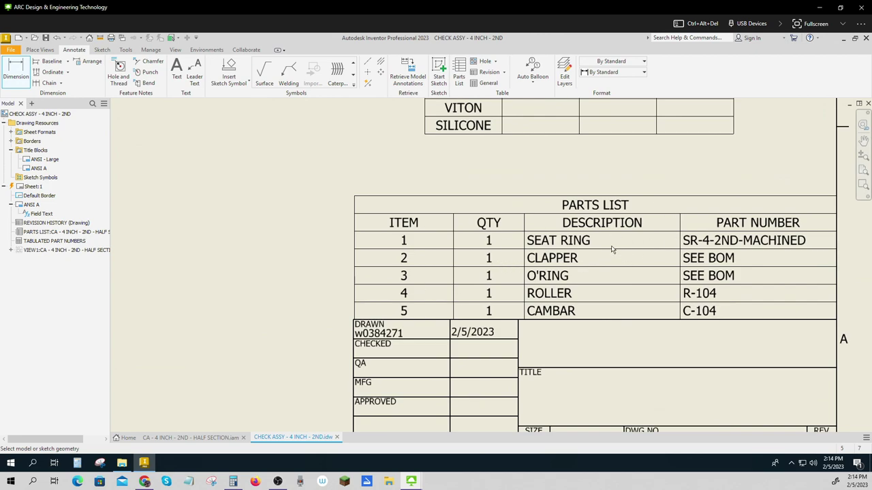
{"action": "middle_click_drag", "start_coordinate": [386, 146], "coordinate": [366, 224]}
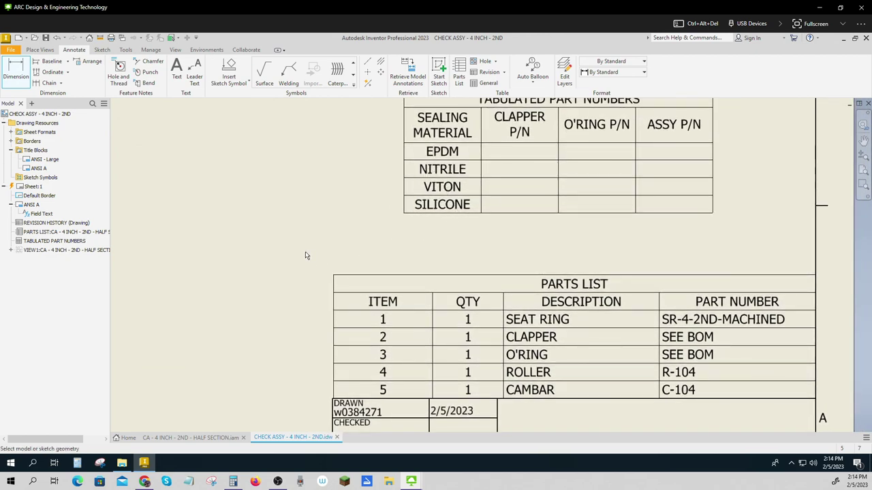
{"action": "scroll", "coordinate": [299, 284], "scroll_direction": "up", "scroll_amount": 5}
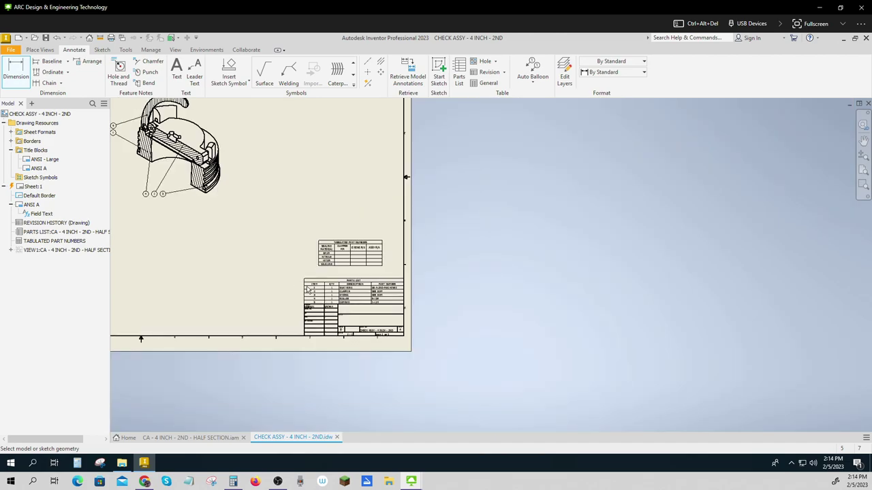
{"action": "middle_click_drag", "start_coordinate": [308, 291], "coordinate": [434, 379]}
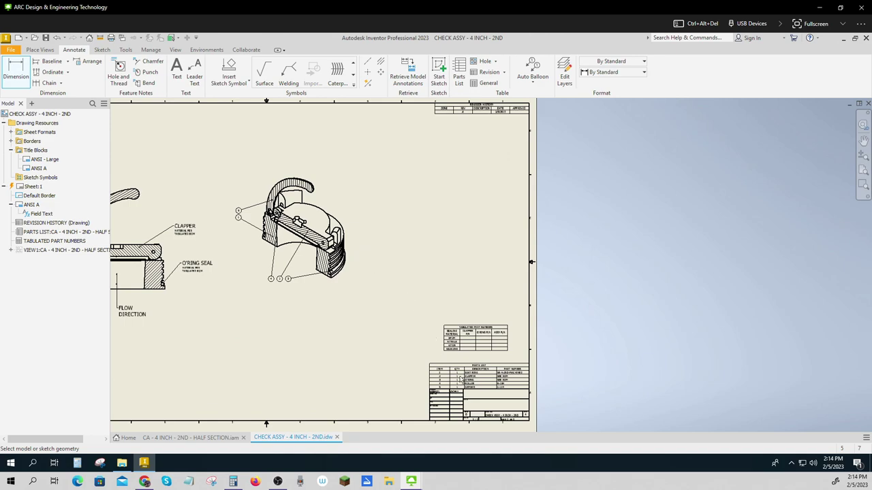
{"action": "scroll", "coordinate": [461, 378], "scroll_direction": "down", "scroll_amount": 5}
{"action": "mouse_move", "coordinate": [465, 374]}
{"action": "middle_mouse_down"}
{"action": "mouse_move", "coordinate": [492, 346]}
{"action": "mouse_move", "coordinate": [474, 373]}
{"action": "middle_mouse_up"}
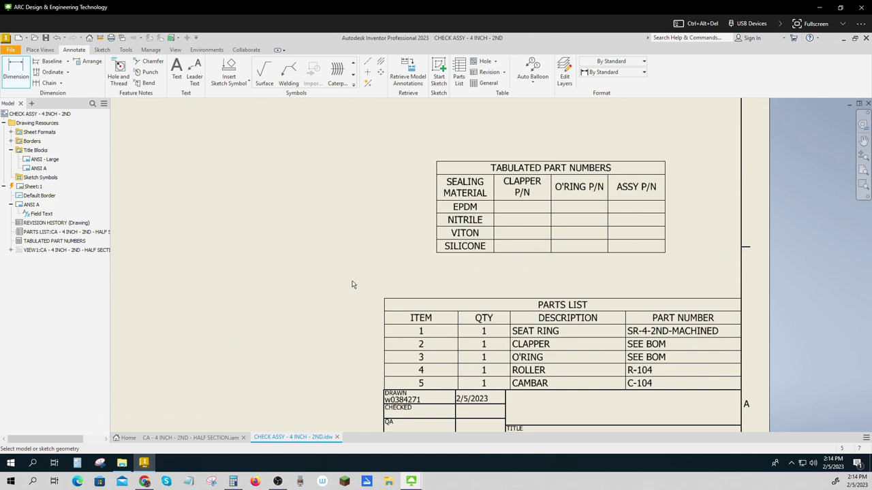
{"action": "left_click", "coordinate": [636, 212]}
{"action": "left_click", "coordinate": [640, 212]}
{"action": "left_click", "coordinate": [639, 212]}
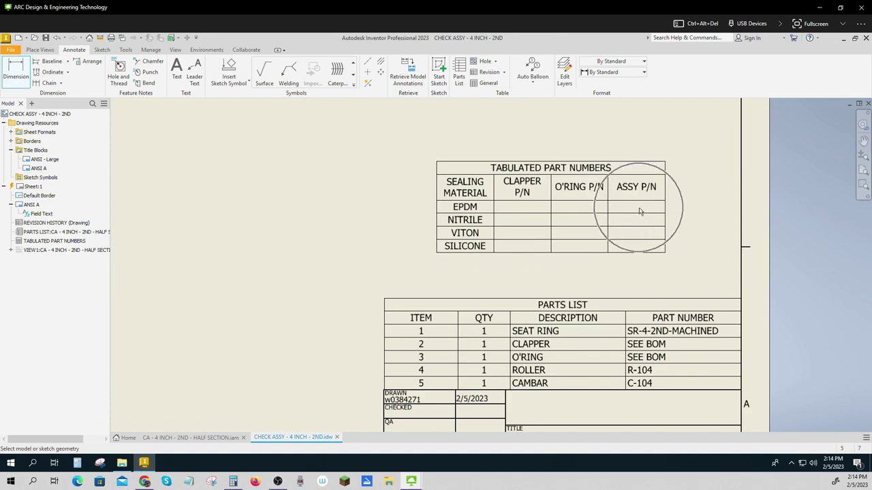
{"action": "left_click", "coordinate": [589, 361]}
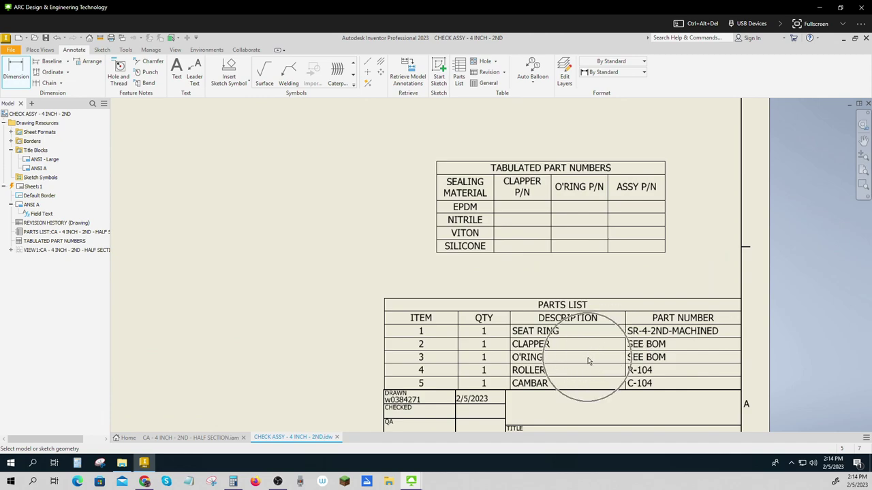
{"action": "left_click", "coordinate": [635, 360]}
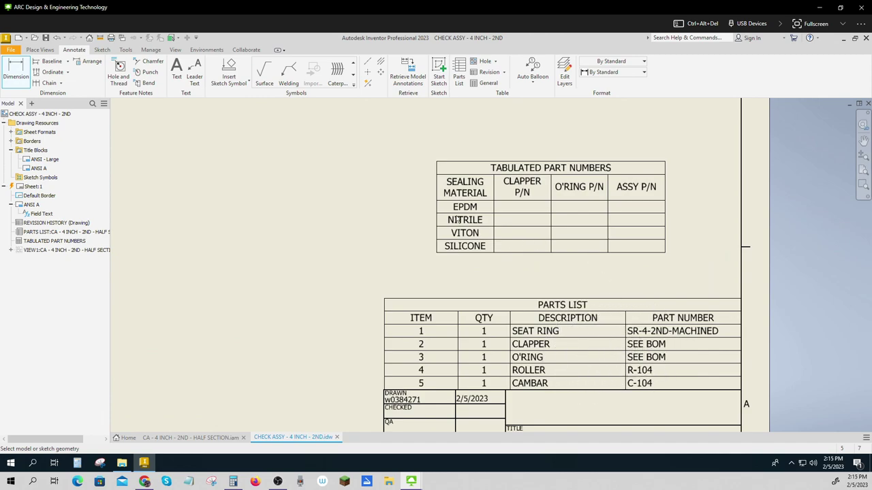
{"action": "left_click", "coordinate": [635, 225]}
{"action": "left_click", "coordinate": [649, 357]}
{"action": "middle_click_drag", "start_coordinate": [631, 355], "coordinate": [618, 243]}
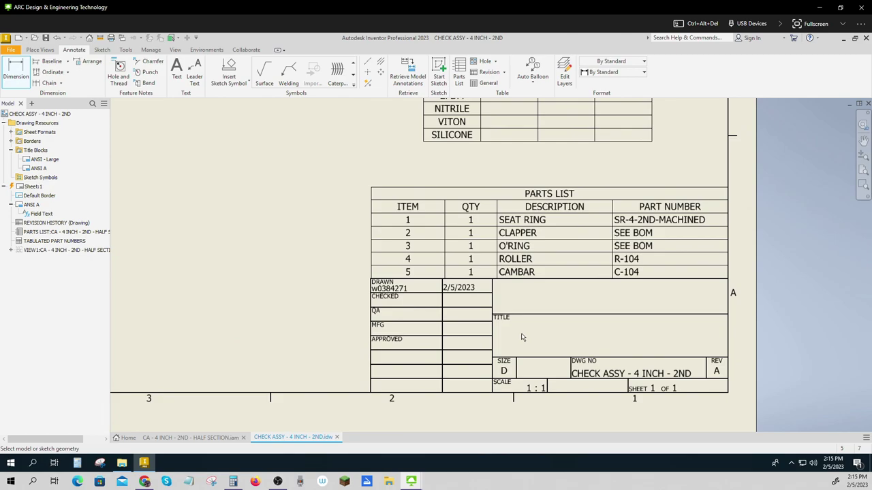
{"action": "scroll", "coordinate": [524, 338], "scroll_direction": "down", "scroll_amount": 3}
{"action": "scroll", "coordinate": [526, 330], "scroll_direction": "down", "scroll_amount": 2}
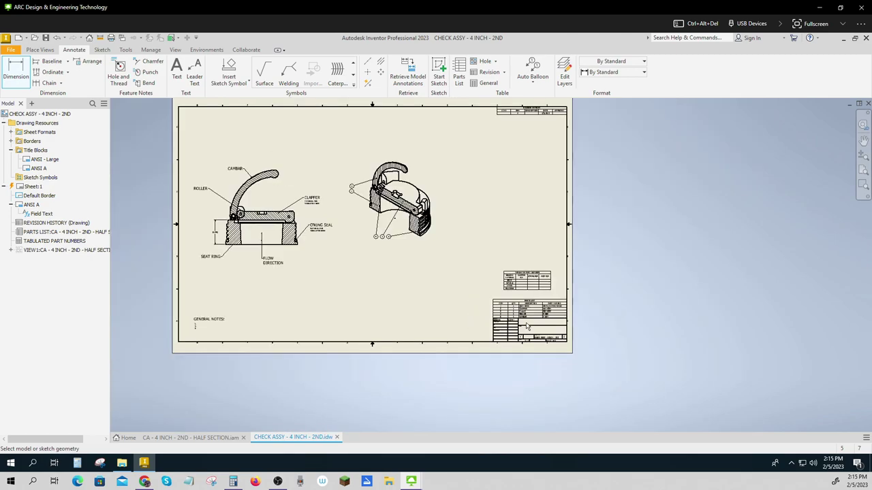
{"action": "scroll", "coordinate": [431, 283], "scroll_direction": "up", "scroll_amount": 3}
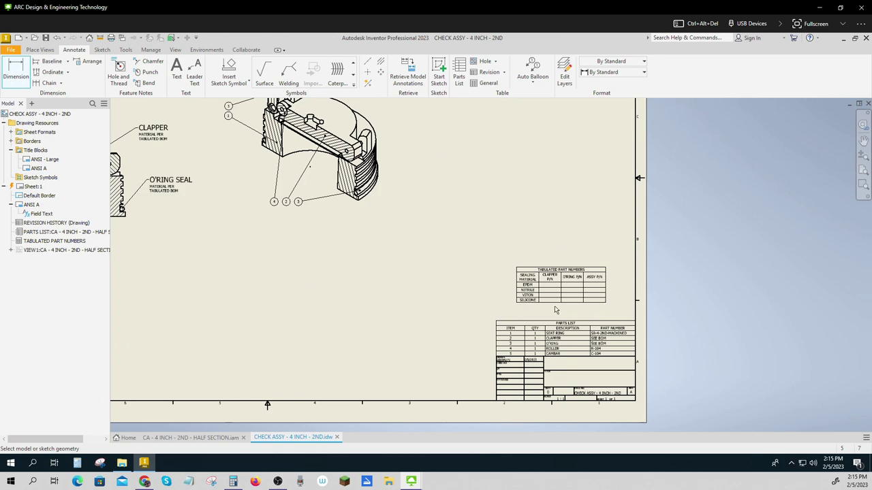
{"action": "scroll", "coordinate": [558, 333], "scroll_direction": "up", "scroll_amount": 4}
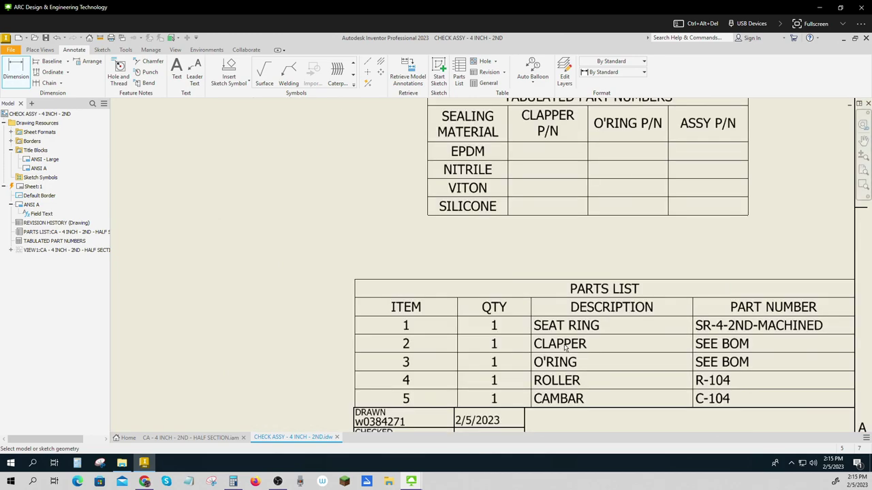
{"action": "left_click", "coordinate": [564, 347]}
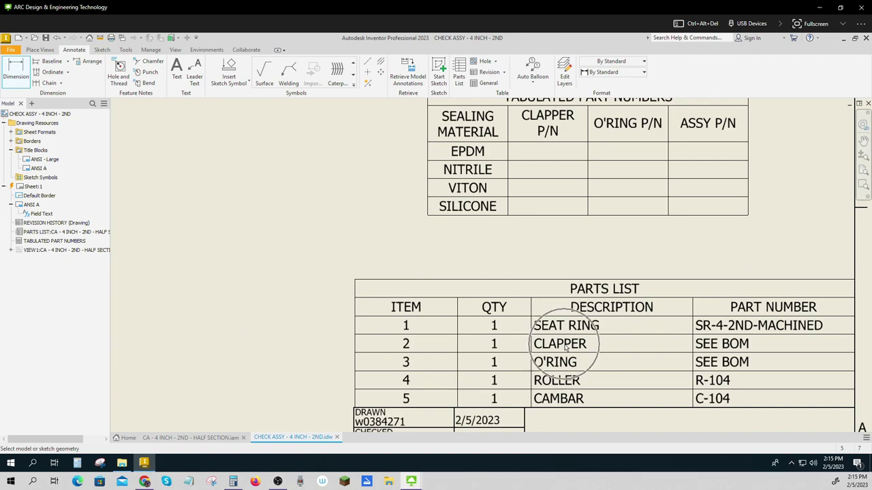
{"action": "left_click", "coordinate": [531, 184]}
{"action": "left_click", "coordinate": [533, 210]}
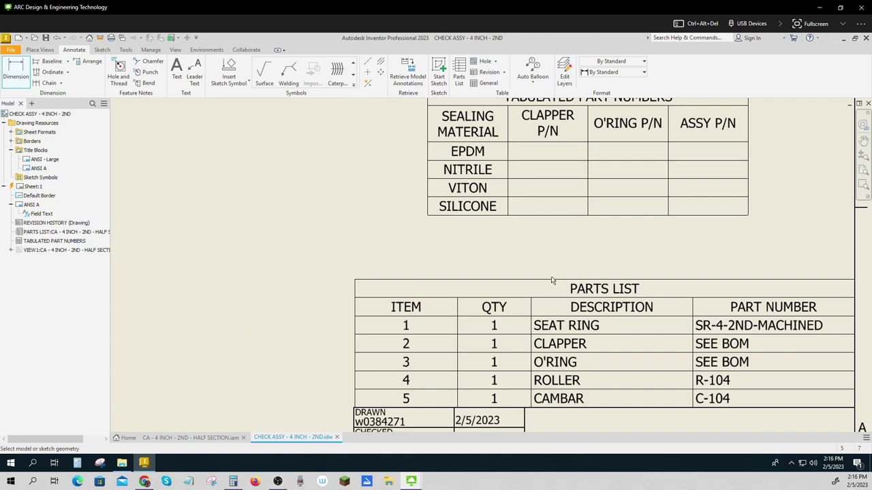
{"action": "left_click", "coordinate": [566, 366]}
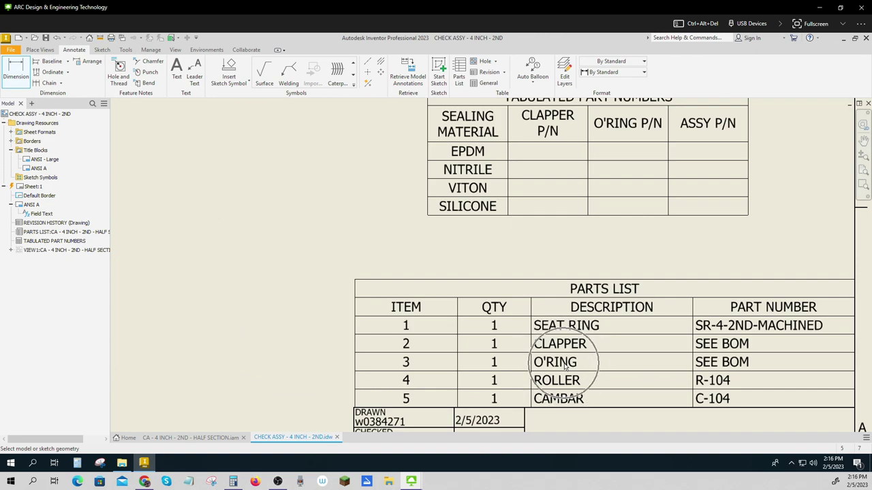
{"action": "left_click", "coordinate": [564, 367]}
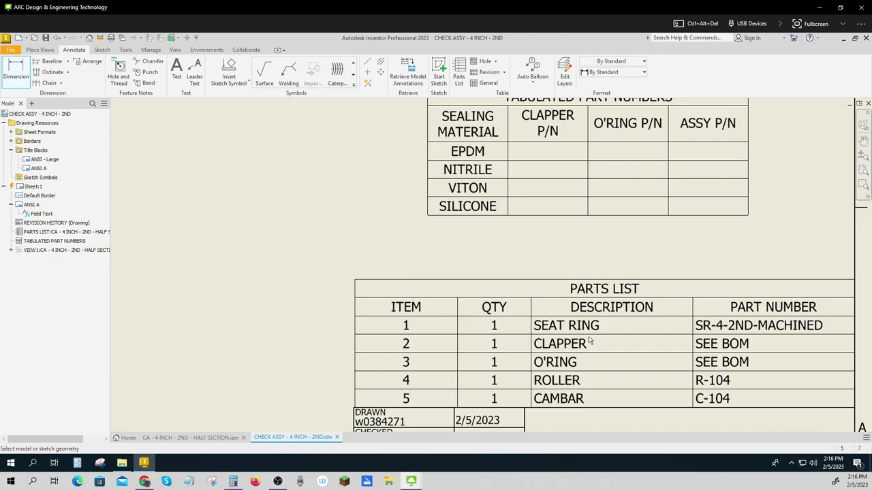
{"action": "scroll", "coordinate": [589, 344], "scroll_direction": "up", "scroll_amount": 5}
Center the ballooned isometric view and end the active Dimension command with Escape
{"action": "scroll", "coordinate": [590, 349], "scroll_direction": "down", "scroll_amount": 5}
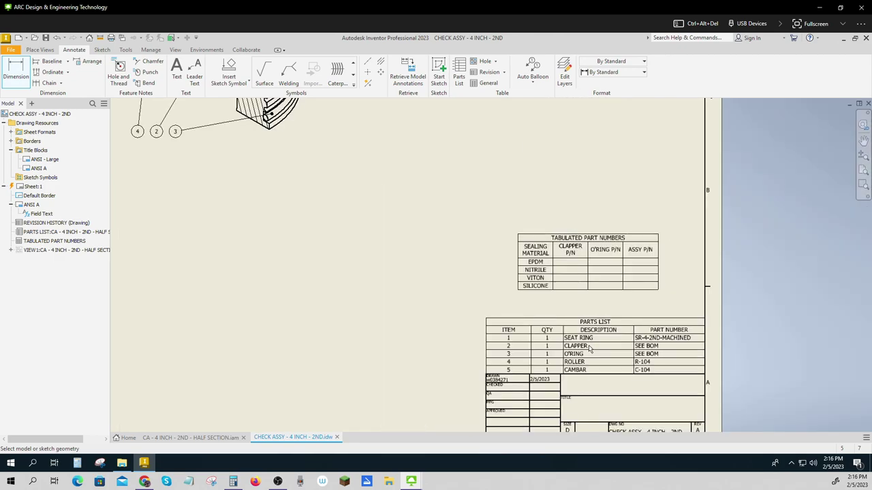
{"action": "middle_click_drag", "start_coordinate": [394, 255], "coordinate": [488, 393]}
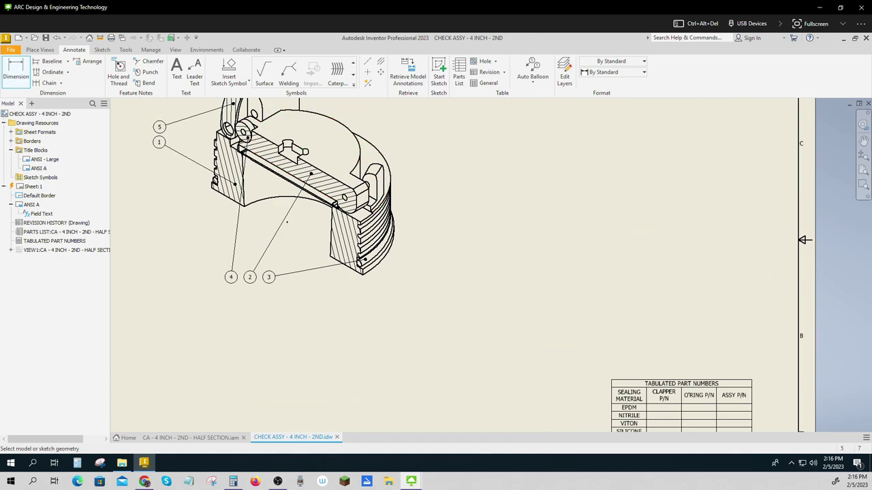
{"action": "middle_click_drag", "start_coordinate": [419, 164], "coordinate": [435, 224]}
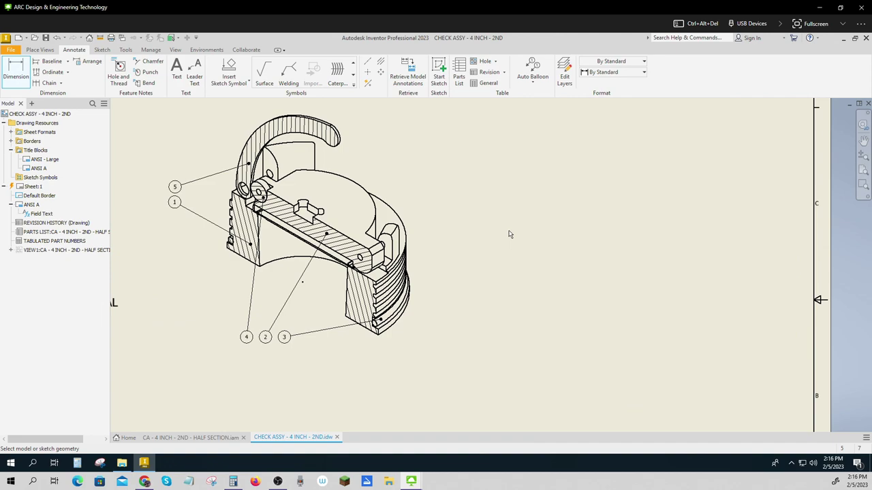
{"action": "key", "text": "Escape"}
{"action": "scroll", "coordinate": [509, 235], "scroll_direction": "up", "scroll_amount": 2}
{"action": "scroll", "coordinate": [511, 238], "scroll_direction": "down", "scroll_amount": 6}
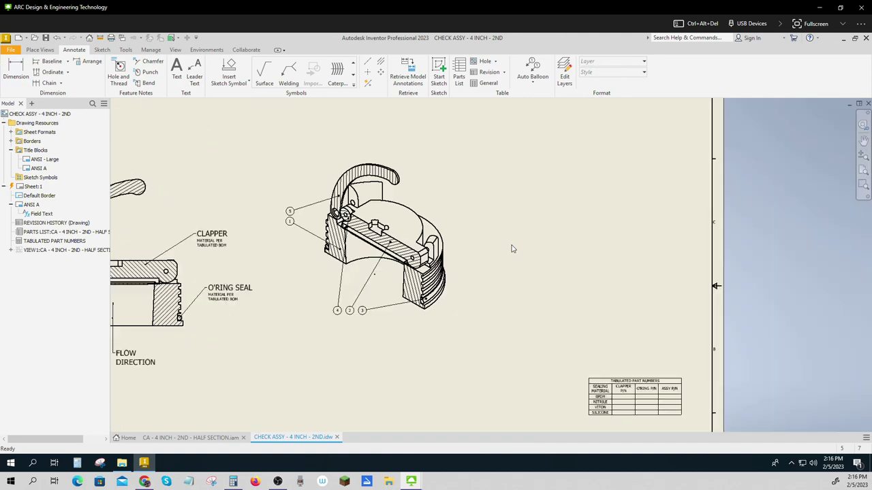
{"action": "middle_click_drag", "start_coordinate": [495, 247], "coordinate": [478, 250]}
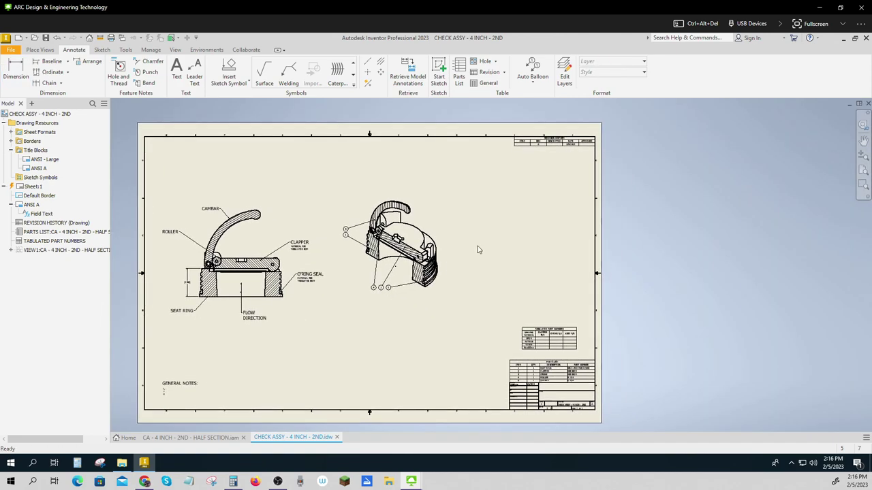